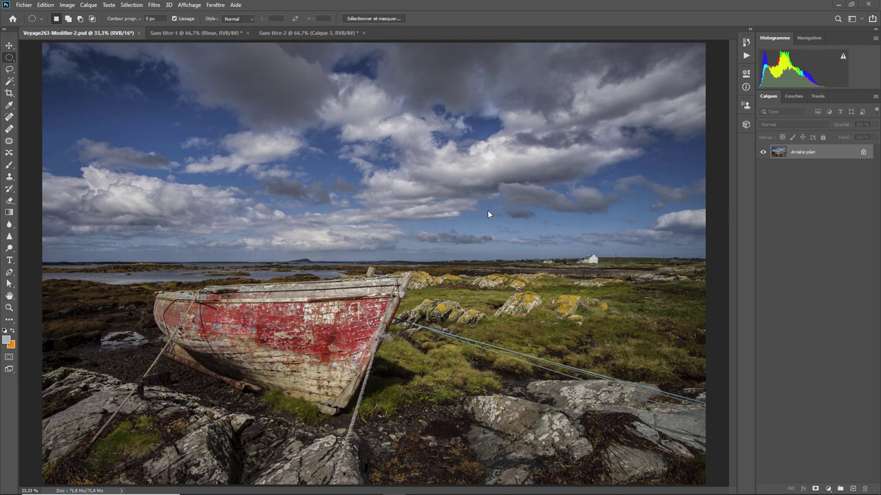
- In Sans titre-1, reveal the Rouge, Vert and Bleue circles one by one, then return to Voyage263
click(201, 33)
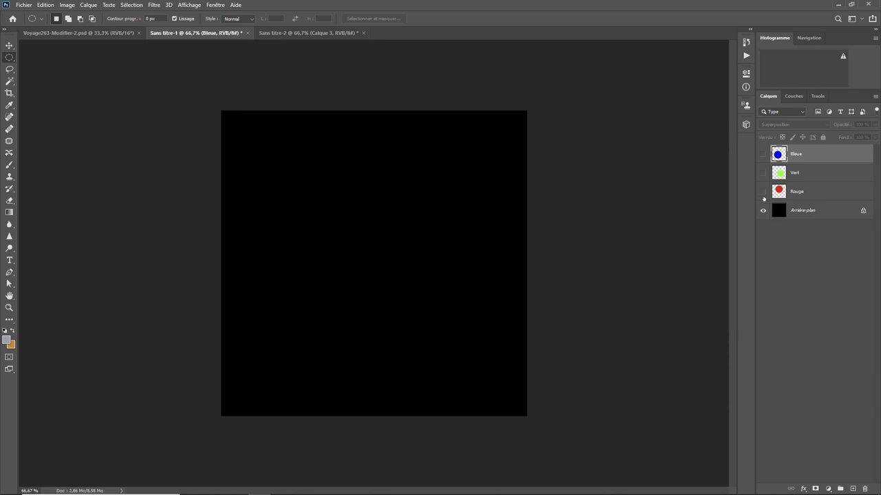
click(762, 191)
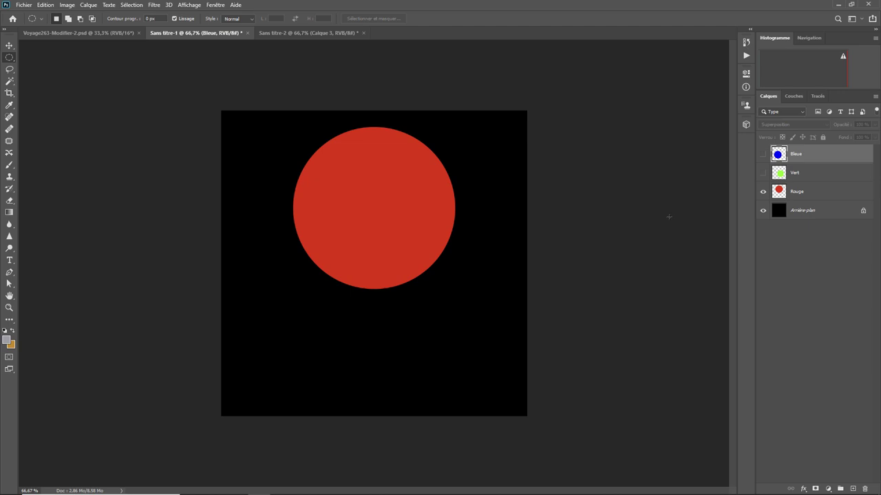
click(762, 173)
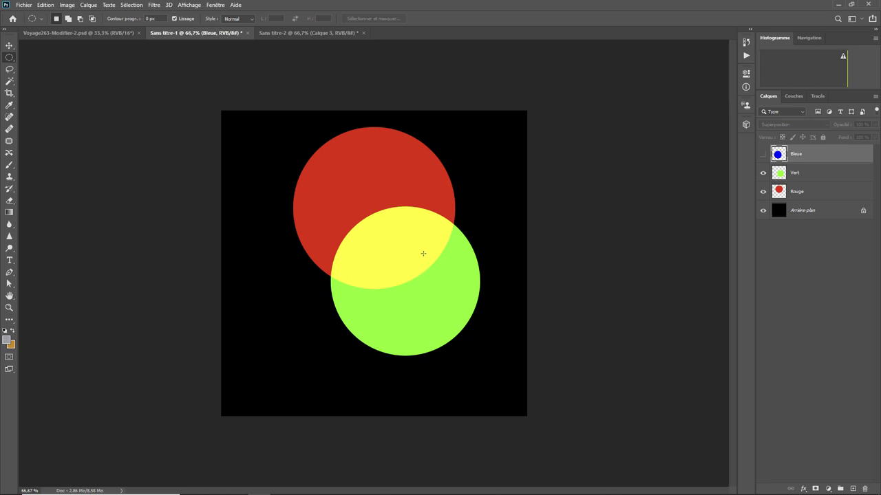
click(762, 154)
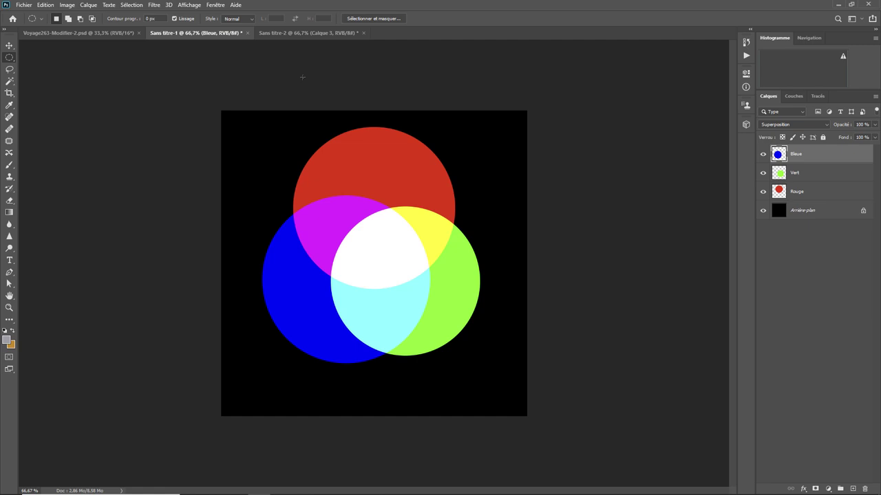
click(105, 32)
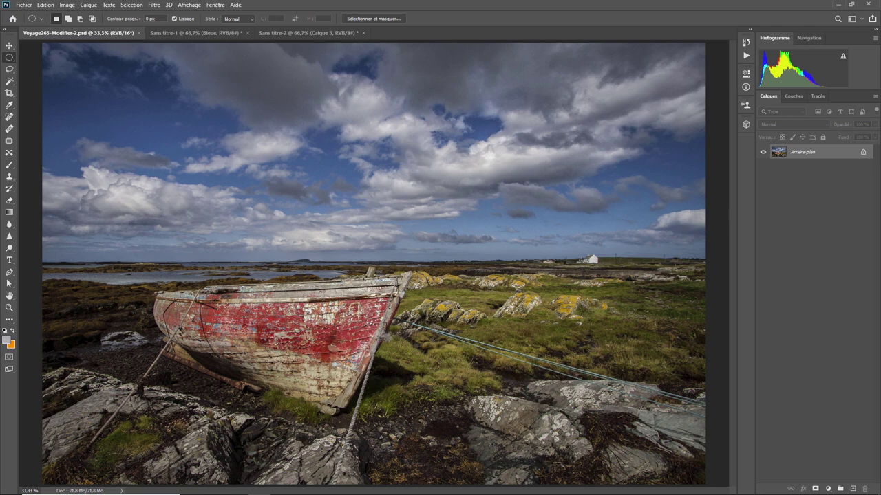
scroll(373, 265, up, 2)
scroll(373, 264, up, 4)
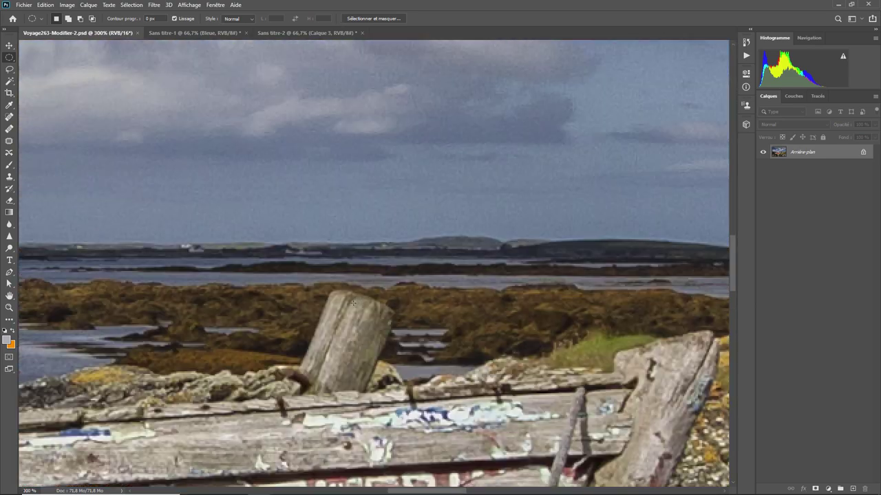
scroll(373, 265, up, 1)
drag(350, 375, 378, 265)
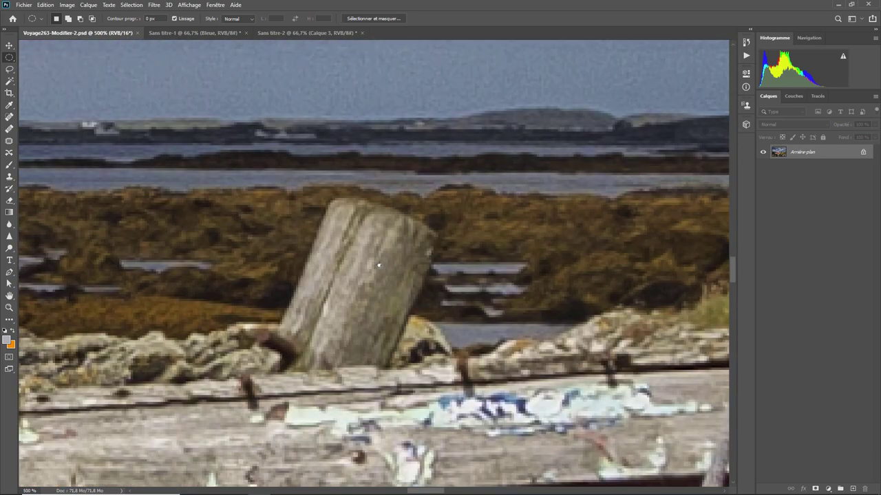
scroll(378, 265, up, 1)
scroll(379, 265, up, 2)
scroll(379, 265, up, 4)
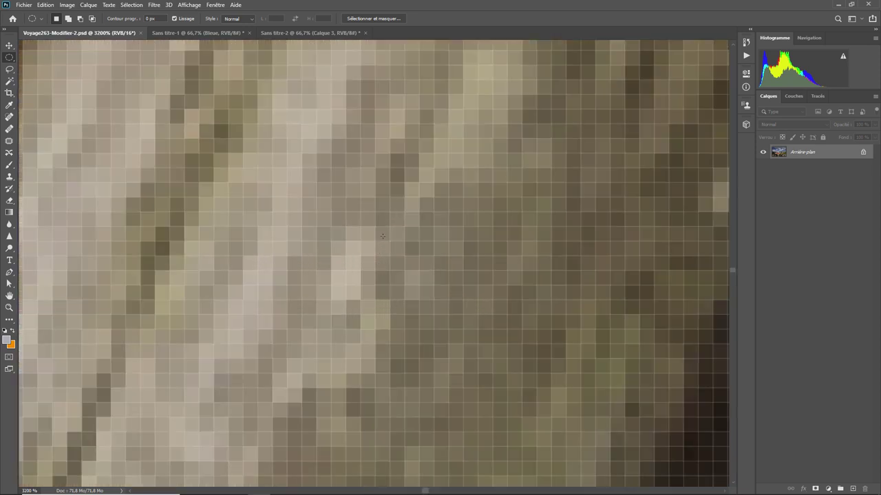
scroll(382, 236, down, 2)
scroll(382, 236, down, 4)
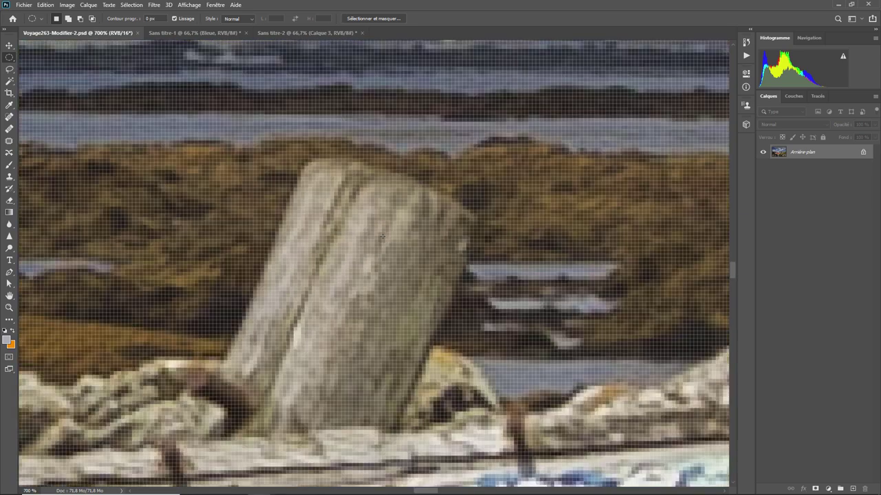
scroll(382, 236, down, 2)
scroll(383, 236, down, 1)
scroll(383, 236, down, 2)
scroll(382, 236, down, 1)
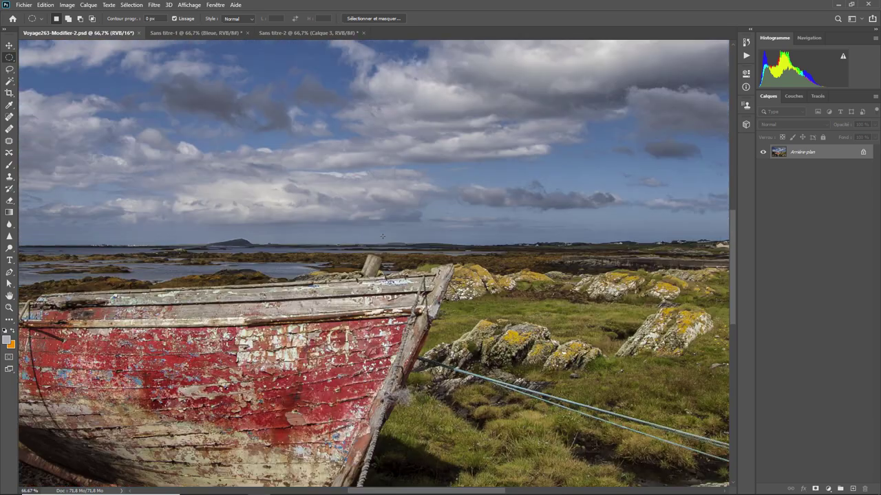
scroll(383, 236, down, 1)
scroll(383, 236, down, 1)
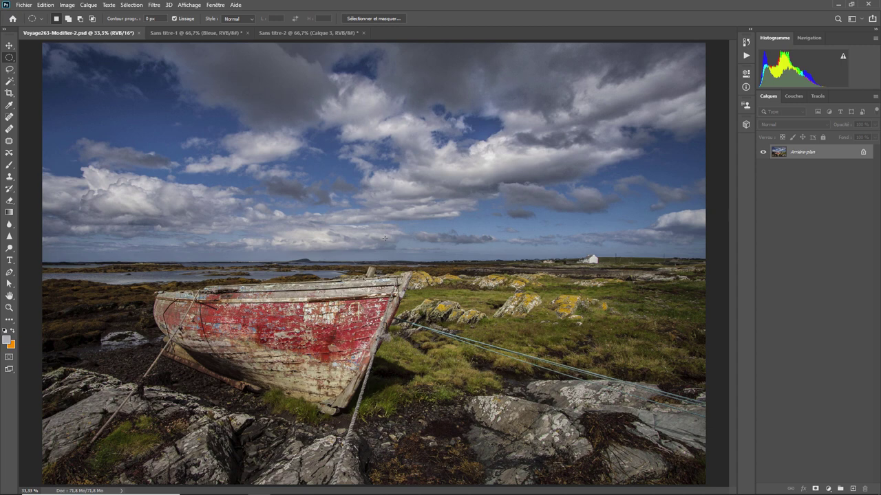
- Hide the Rouge, Vert and Bleue layers in Sans titre-1, leaving a black canvas
click(196, 33)
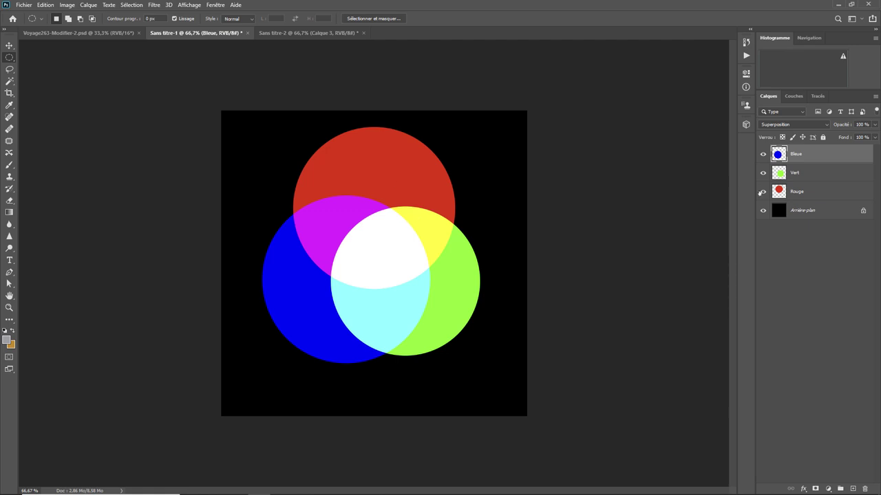
click(762, 191)
click(762, 173)
click(762, 154)
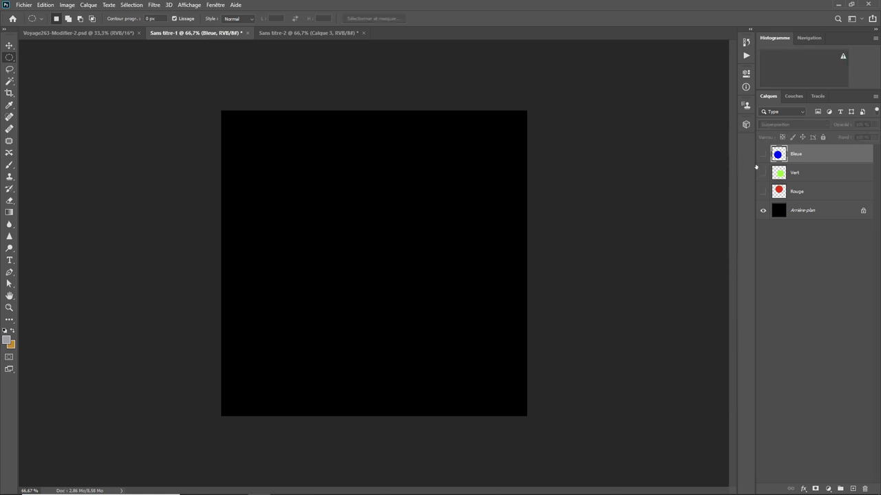
- Show Bleue, Vert and Rouge again to rebuild the RGB mix, then go to Sans titre-2
click(763, 154)
click(762, 173)
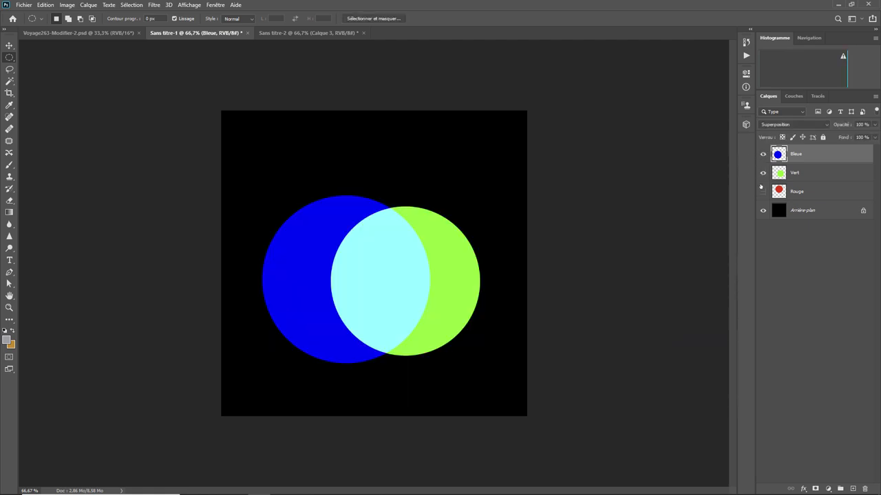
click(762, 191)
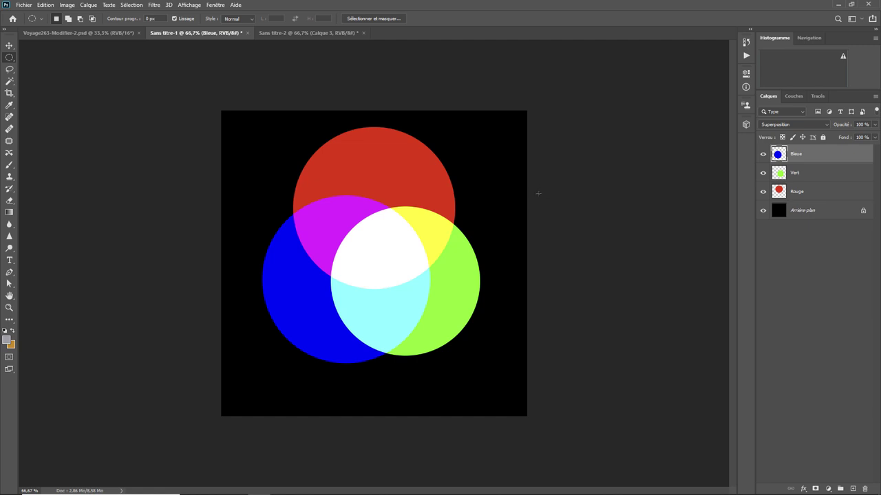
click(306, 35)
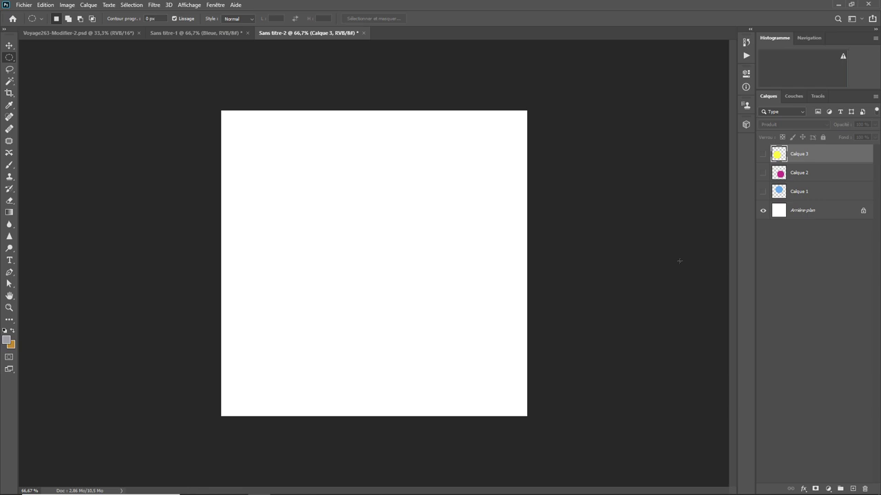
- Show Calque 1, 2 and 3 so the cyan, magenta and yellow circles mix, then return to Sans titre-1
click(762, 192)
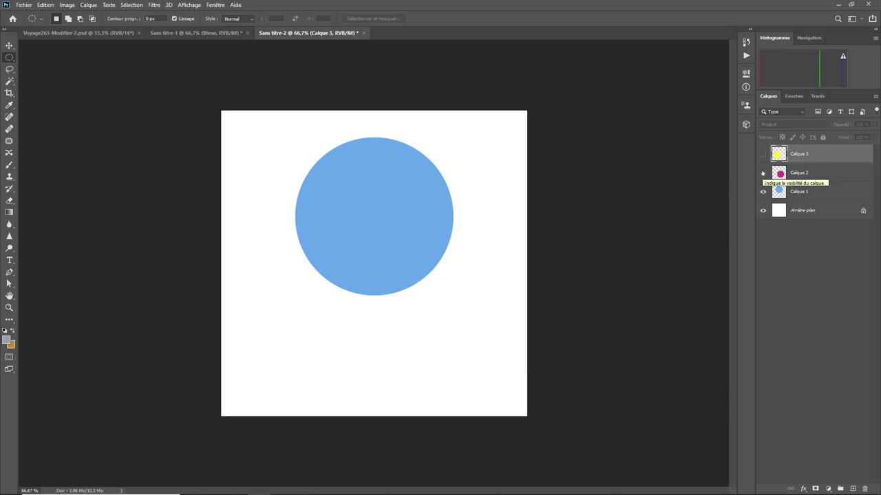
click(763, 172)
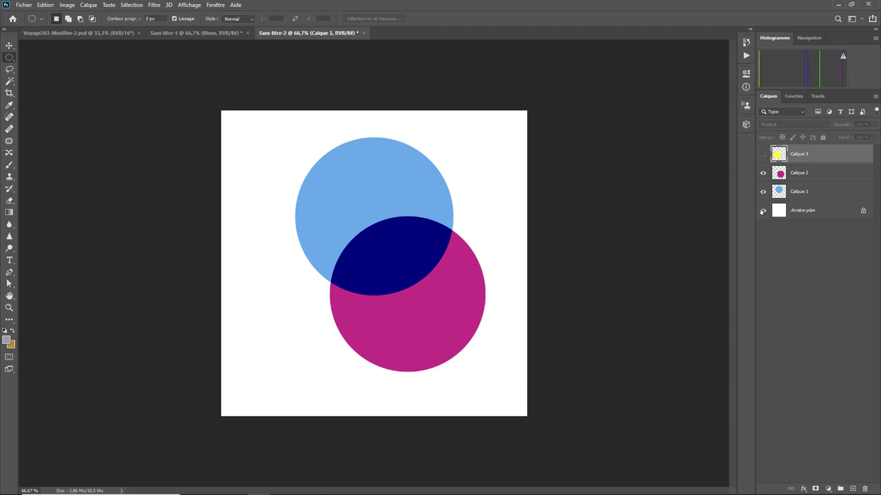
click(763, 154)
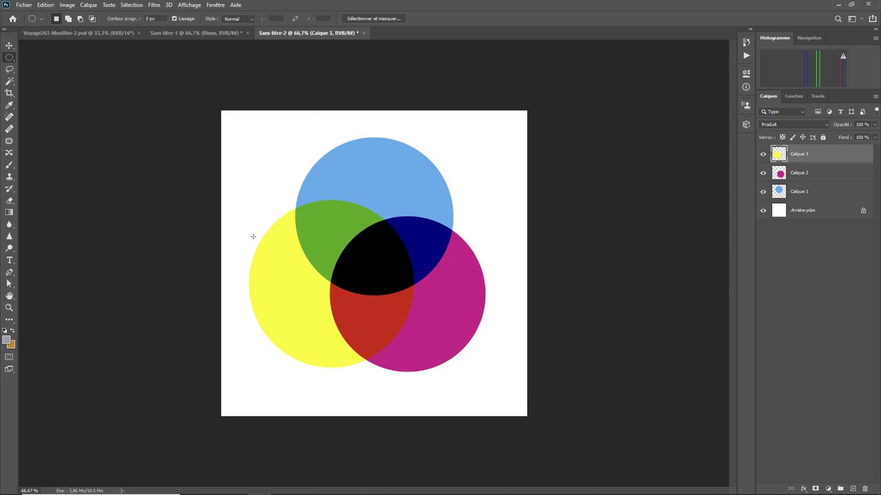
click(174, 33)
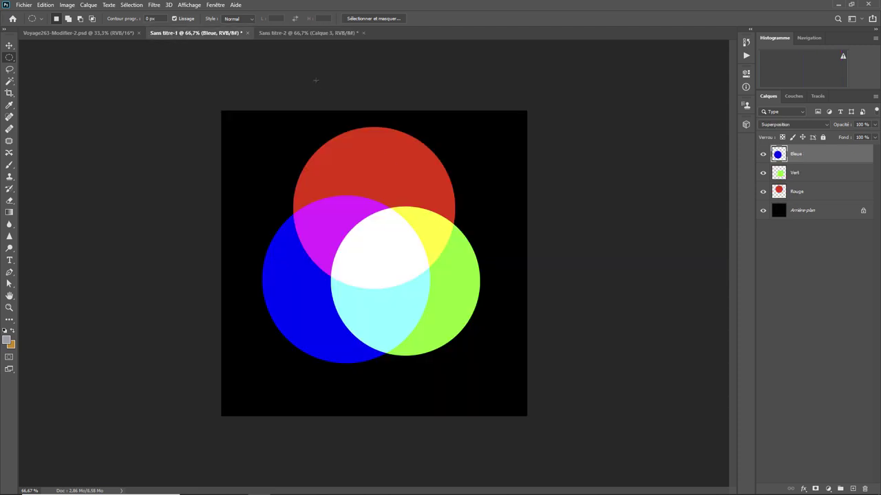
- Glance at the Sans titre-2 CMY document, then bring Voyage263-Modifier-2.psd back
click(295, 33)
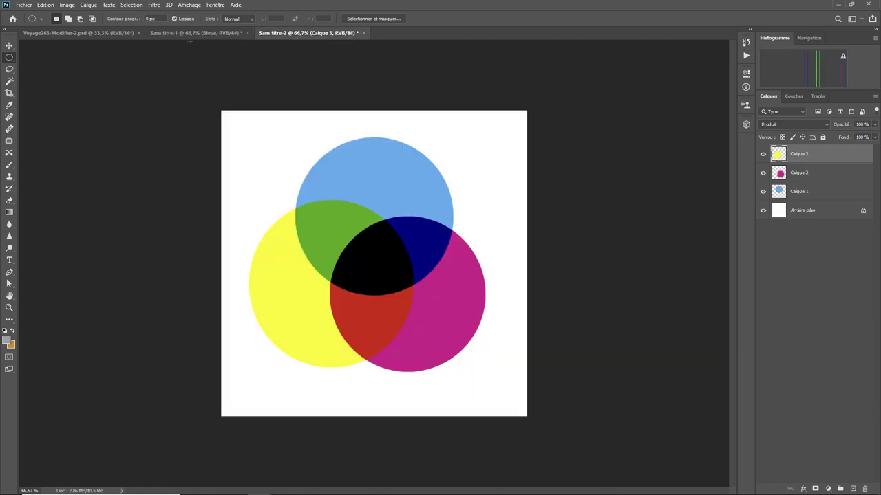
click(194, 36)
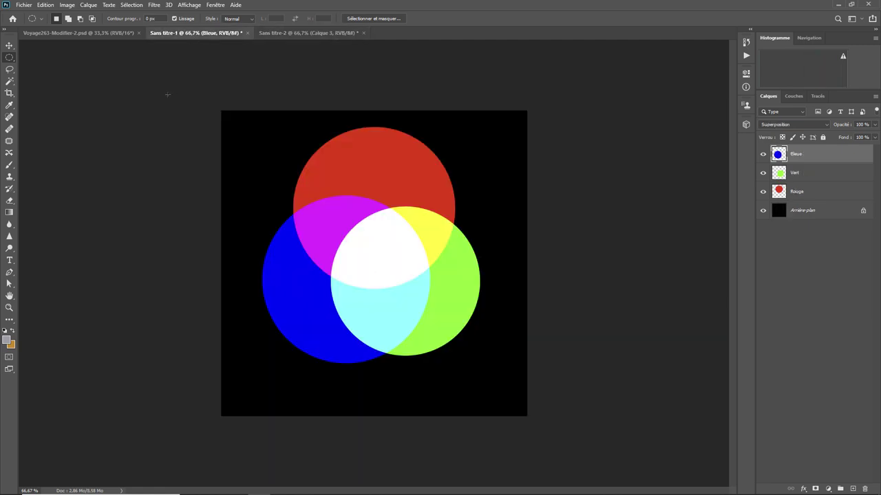
click(108, 34)
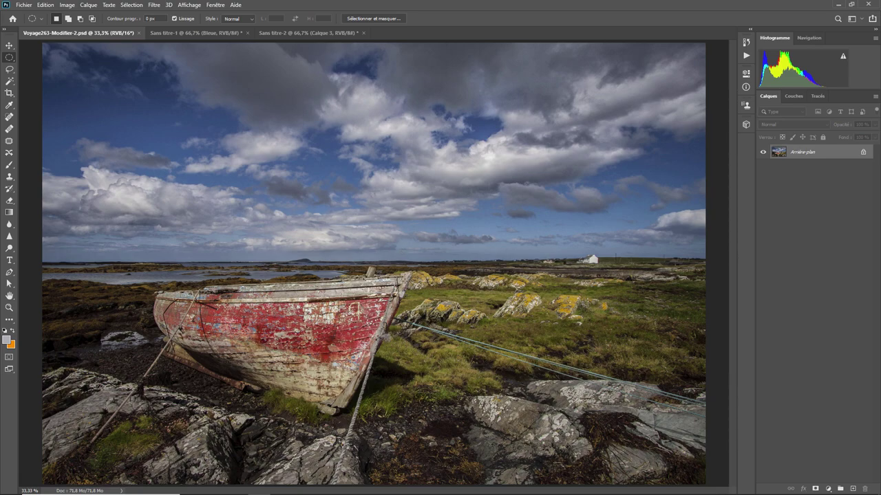
- Zoom the boat photo to 6400% on the weathered planks until individual pixels show
scroll(375, 267, up, 2)
scroll(375, 267, up, 2)
scroll(375, 267, up, 2)
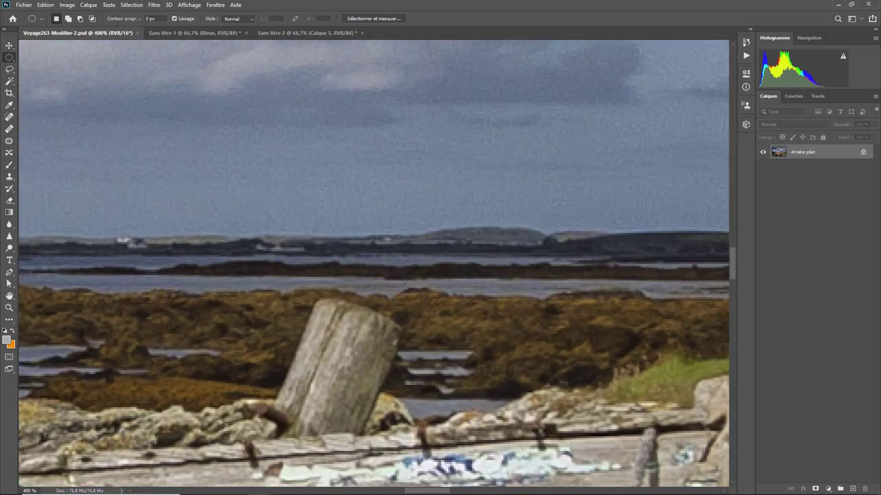
mouse_move(343, 417)
mouse_down()
mouse_move(494, 86)
mouse_move(499, 50)
mouse_up()
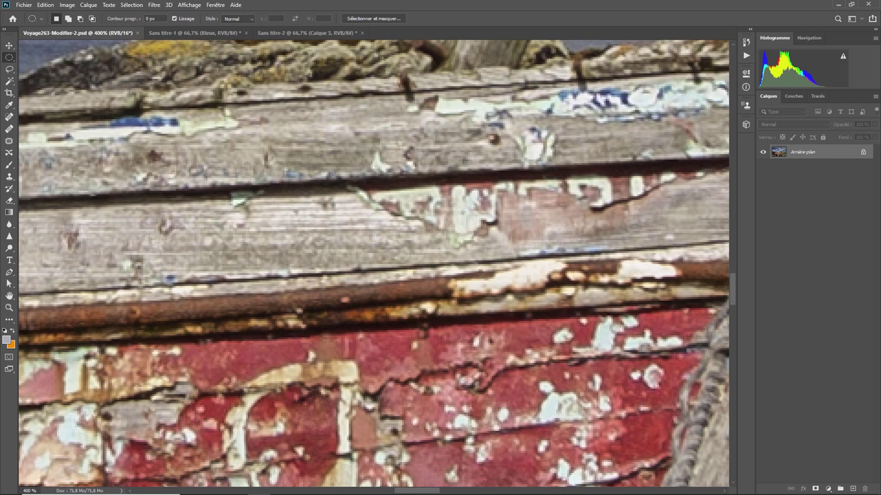
scroll(385, 258, up, 1)
scroll(385, 258, up, 2)
key(ctrl+plus)
key(ctrl+plus)
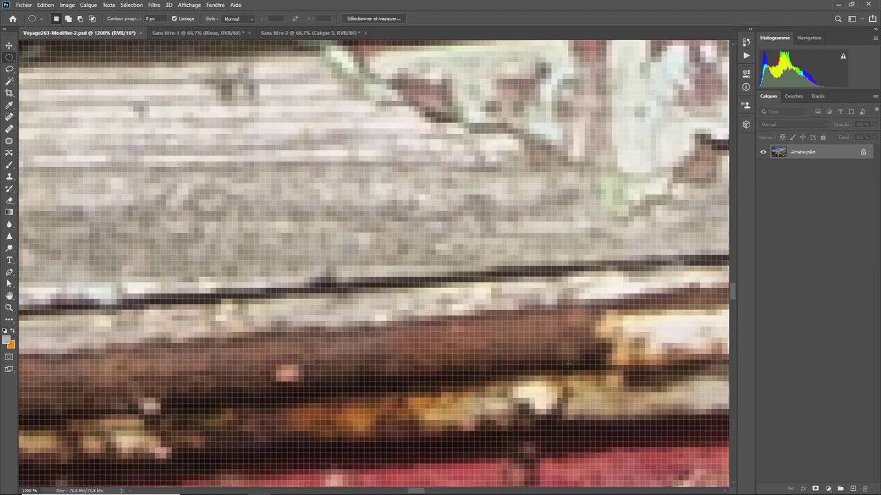
key(ctrl+plus)
drag(502, 197, 406, 336)
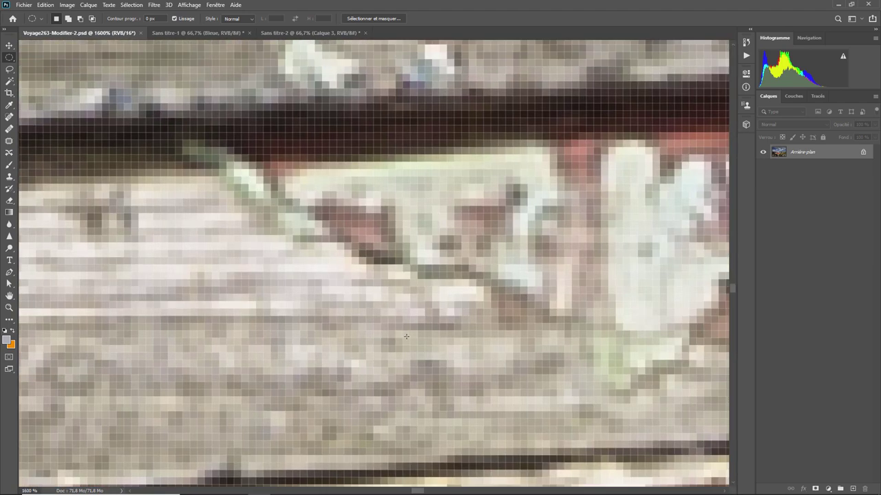
key(ctrl+plus)
key(ctrl+plus)
key(ctrl+plus)
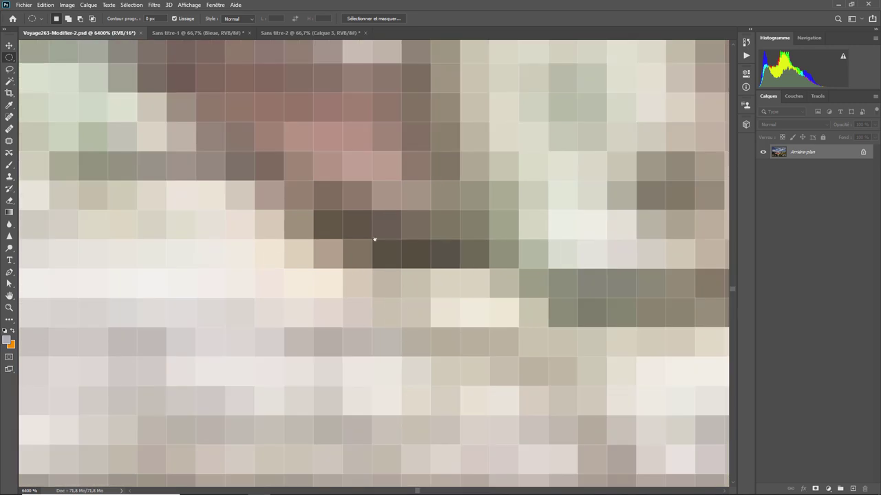
drag(374, 239, 456, 360)
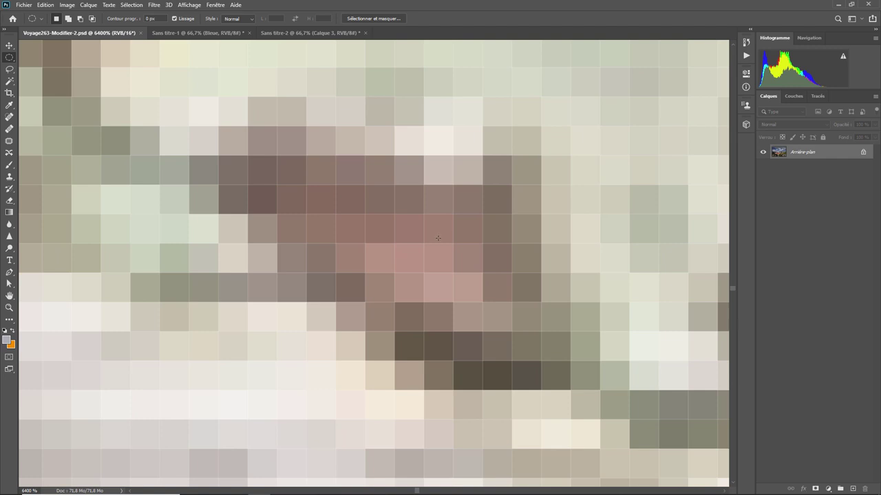
- Sample a brownish-pink plank pixel with the Eyedropper and open the foreground colour picker
click(10, 104)
click(385, 224)
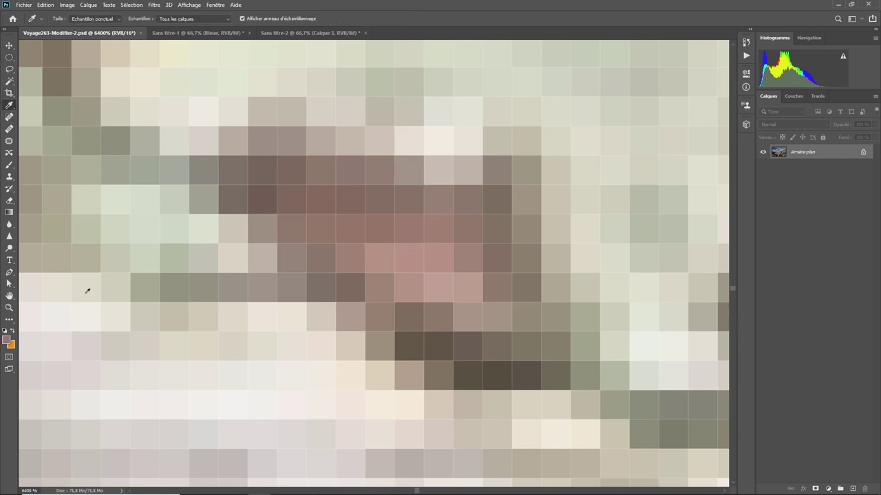
click(8, 341)
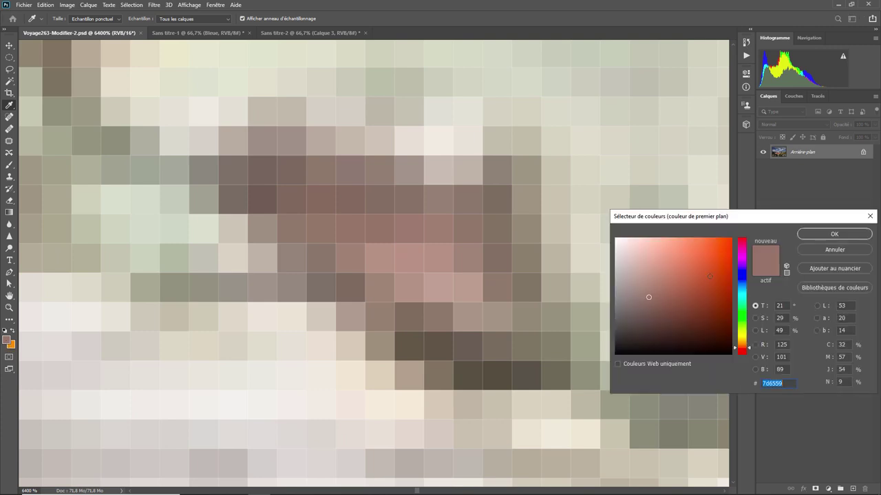
drag(773, 219, 587, 146)
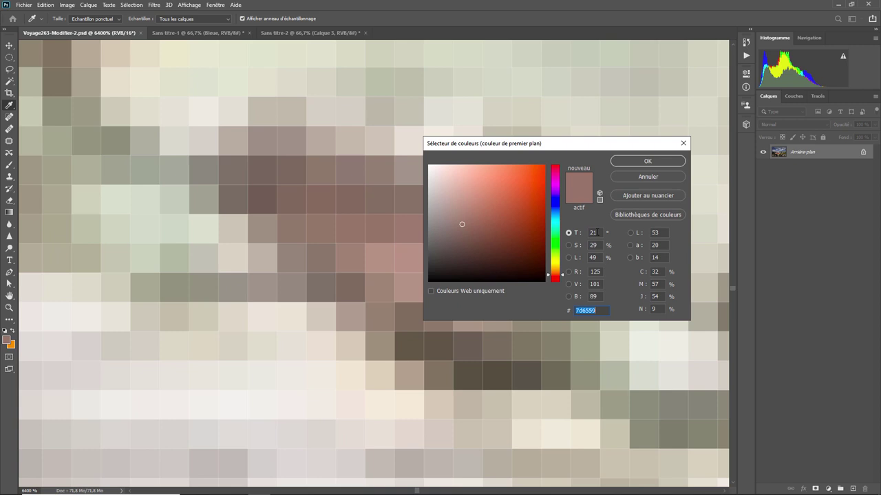
- Push the picker colour to bright red, then shift the hue to yellow
click(563, 278)
drag(563, 278, 562, 279)
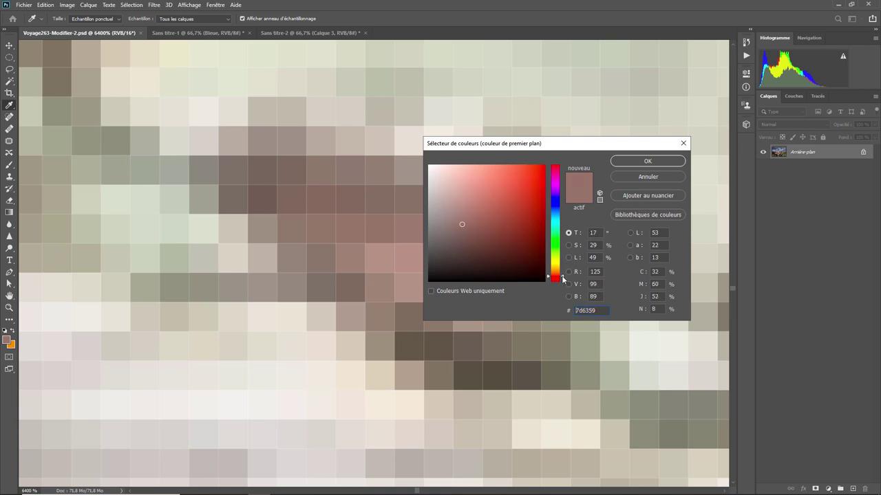
drag(462, 224, 549, 155)
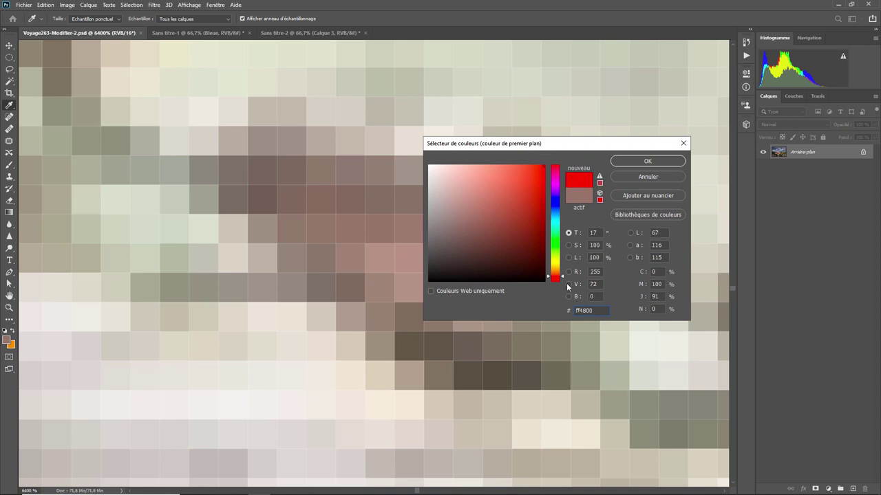
mouse_move(563, 278)
mouse_down()
mouse_move(564, 168)
mouse_move(564, 221)
mouse_move(564, 185)
mouse_up()
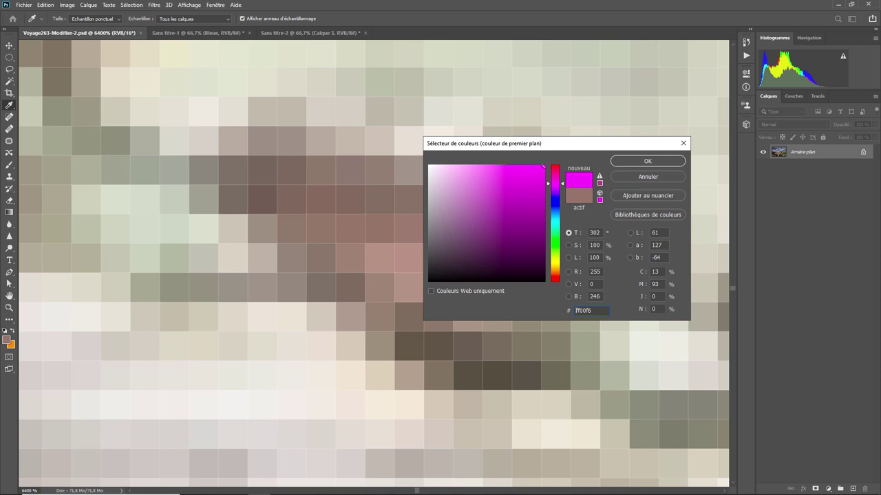
- Lighten to a pale pink and raise its saturation toward bright pink ff81fb
drag(544, 165, 450, 165)
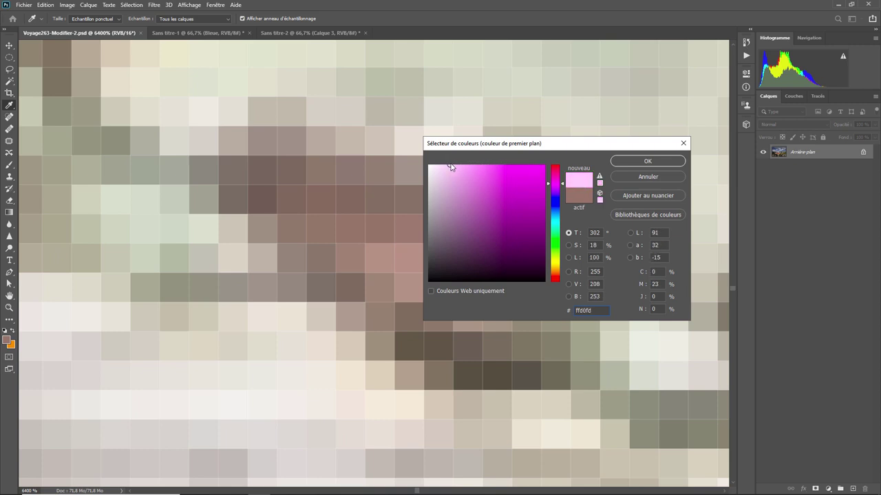
mouse_move(450, 166)
mouse_down()
mouse_move(481, 164)
mouse_move(459, 163)
mouse_up()
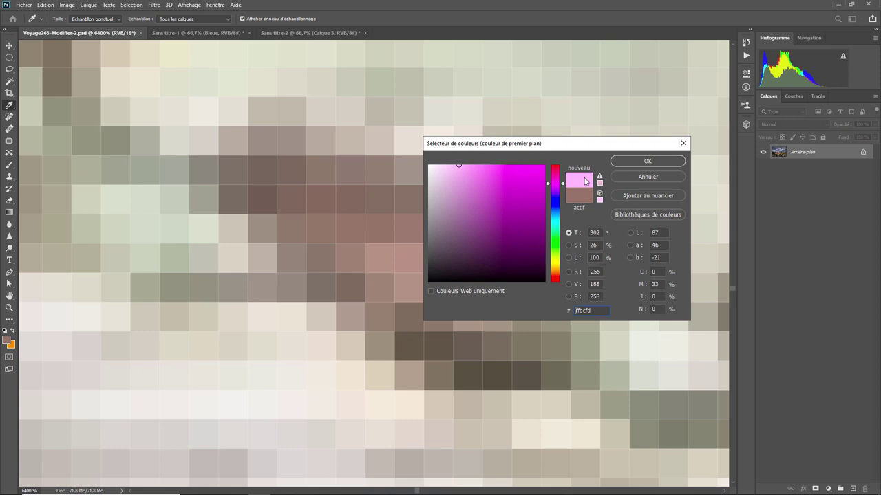
drag(459, 166, 485, 163)
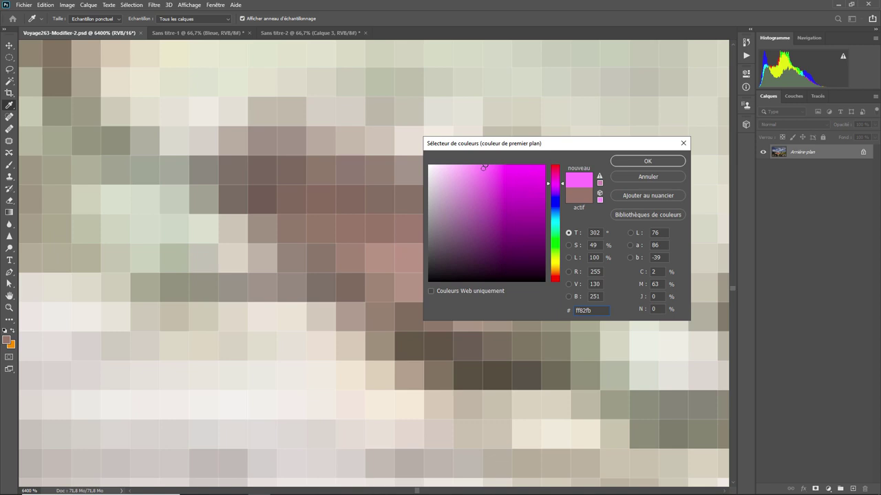
mouse_move(485, 166)
mouse_down()
mouse_move(486, 259)
mouse_move(486, 165)
mouse_up()
- Confirm pink ff81fb as foreground colour and zoom out from 6400% to 33.3%
click(634, 161)
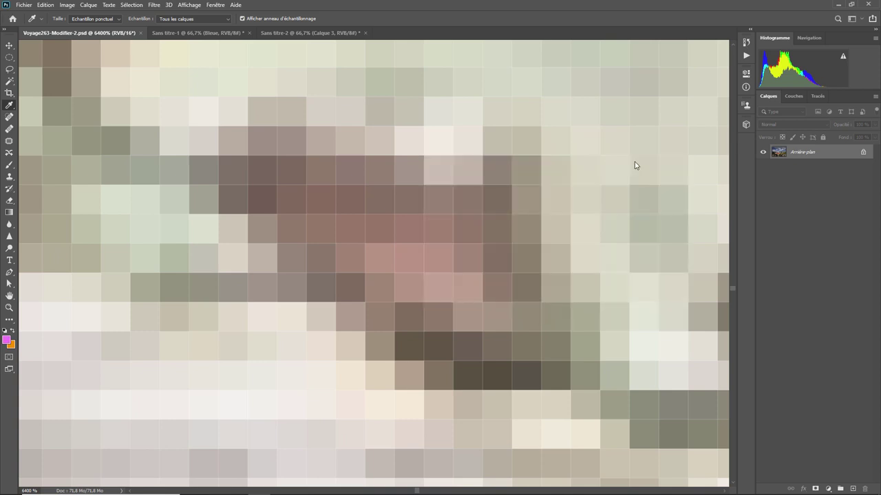
scroll(634, 160, down, 2)
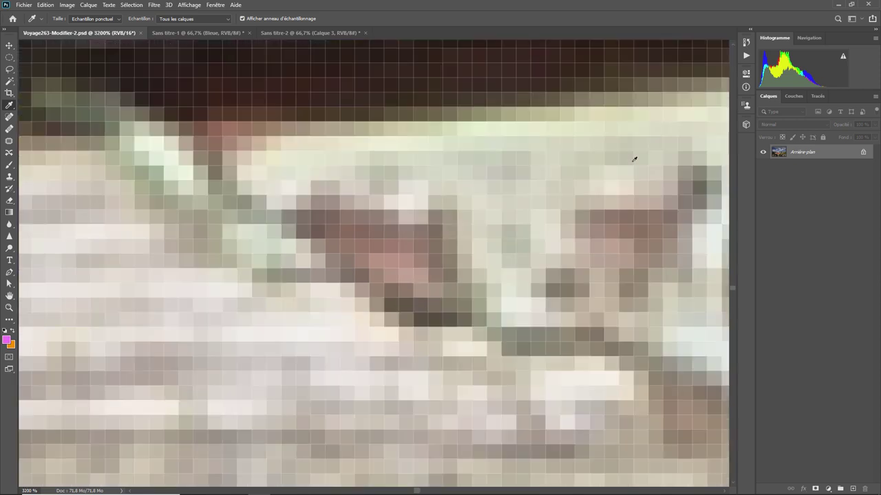
scroll(634, 159, down, 2)
scroll(634, 159, down, 2)
scroll(634, 160, down, 2)
scroll(634, 159, down, 2)
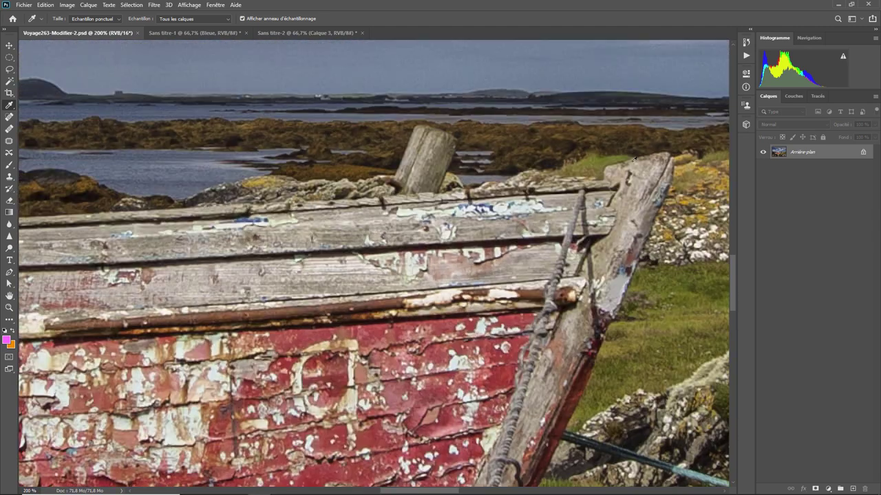
scroll(634, 159, down, 1)
scroll(634, 159, down, 1)
scroll(635, 160, down, 1)
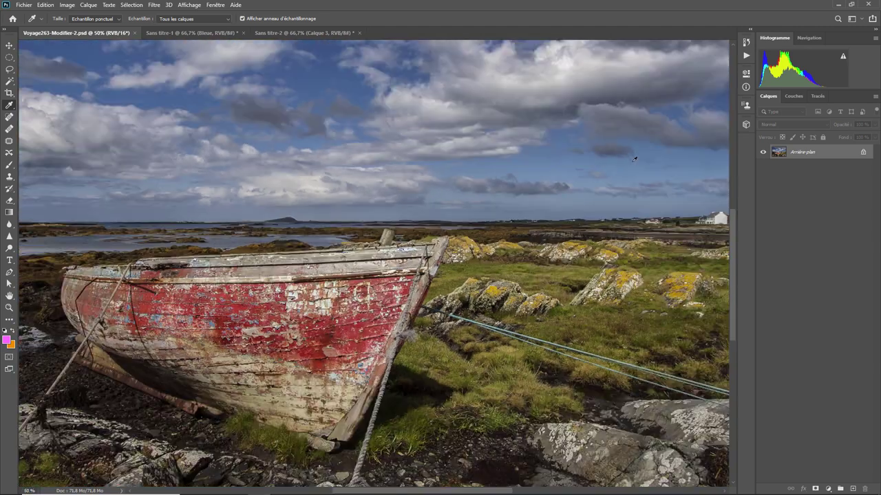
scroll(634, 160, down, 1)
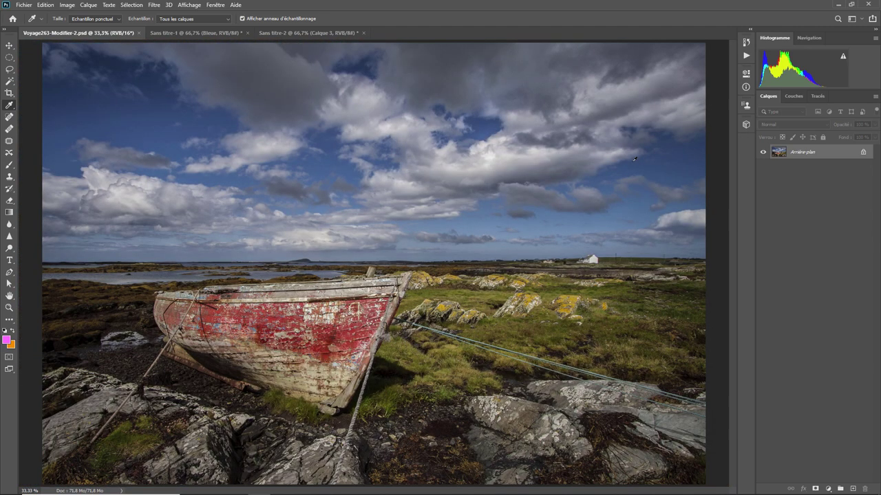